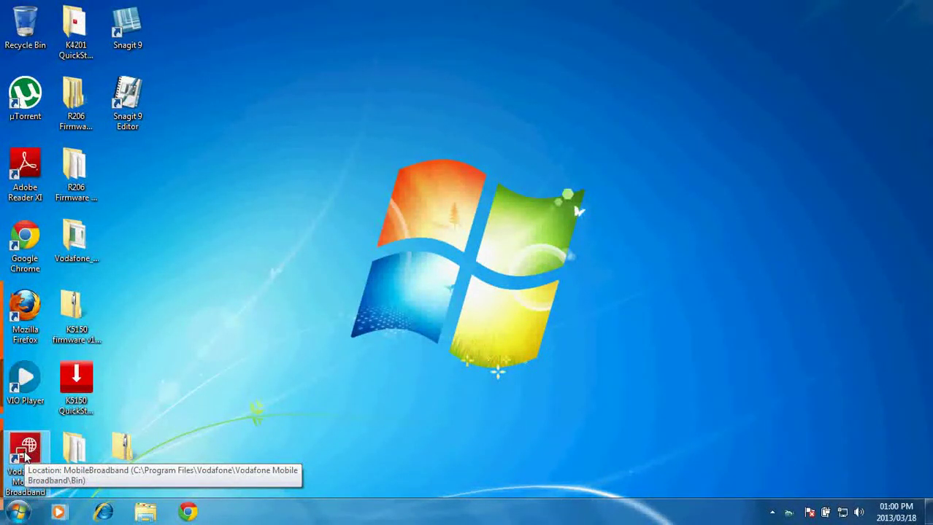
Step: Select the Vodafone Mobile Broadband shortcut on the desktop
click(25, 453)
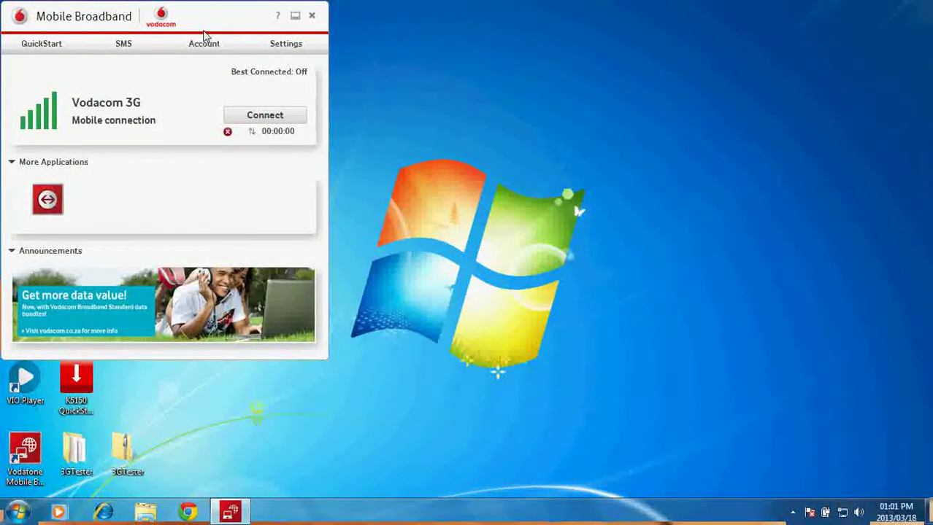
Step: Drag the Mobile Broadband window toward the screen centre, then nudge it slightly up and left
drag(212, 17, 504, 79)
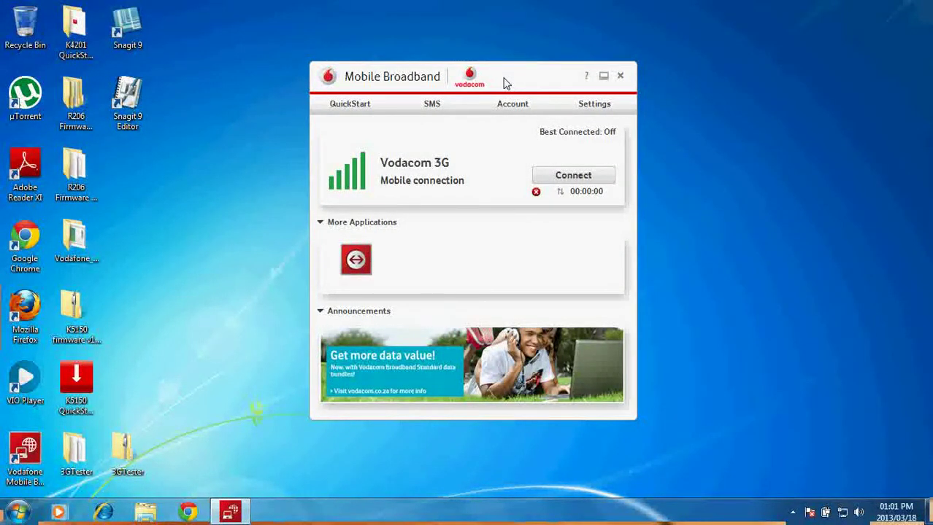
drag(506, 82, 432, 50)
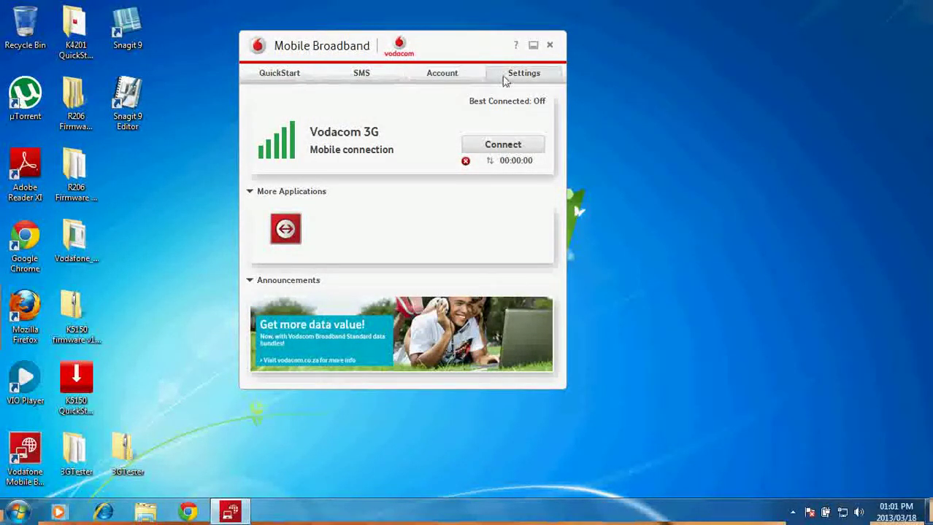
Step: Open the QuickStart page and launch it in the web browser
click(283, 74)
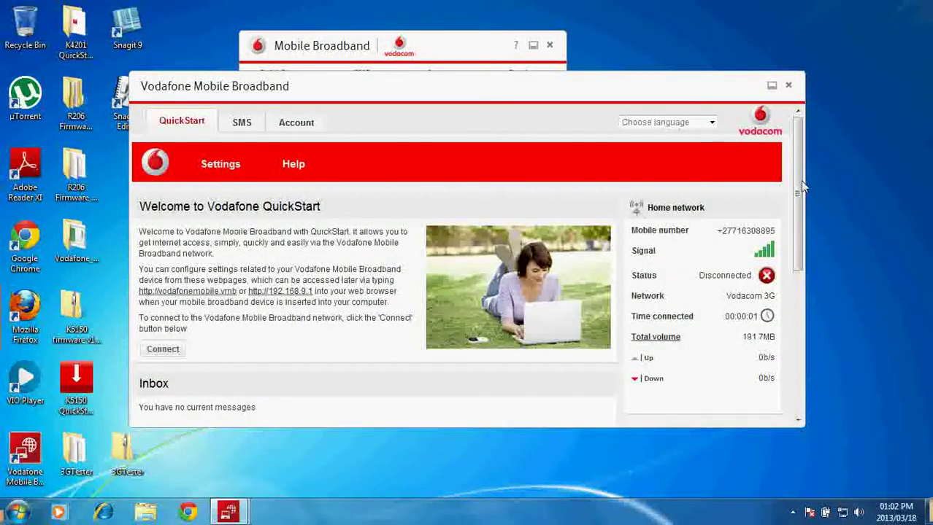
drag(801, 187, 816, 321)
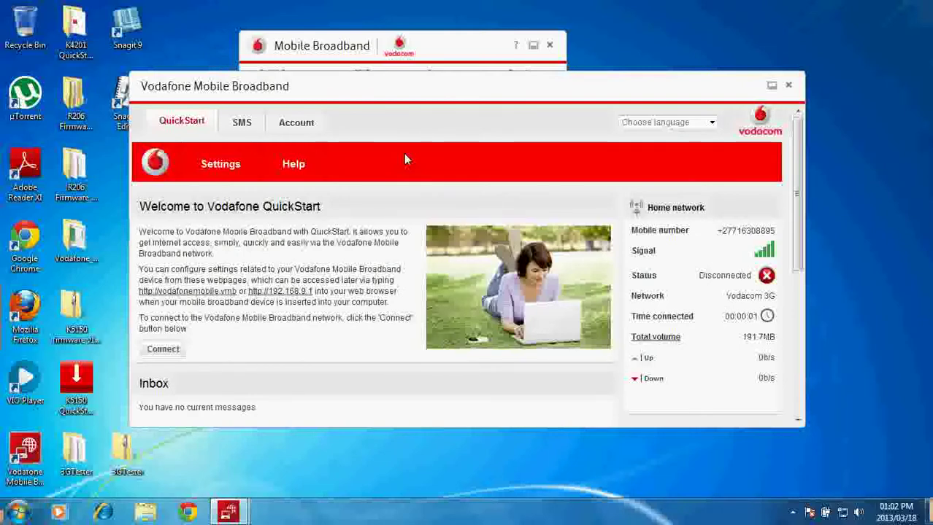
click(102, 513)
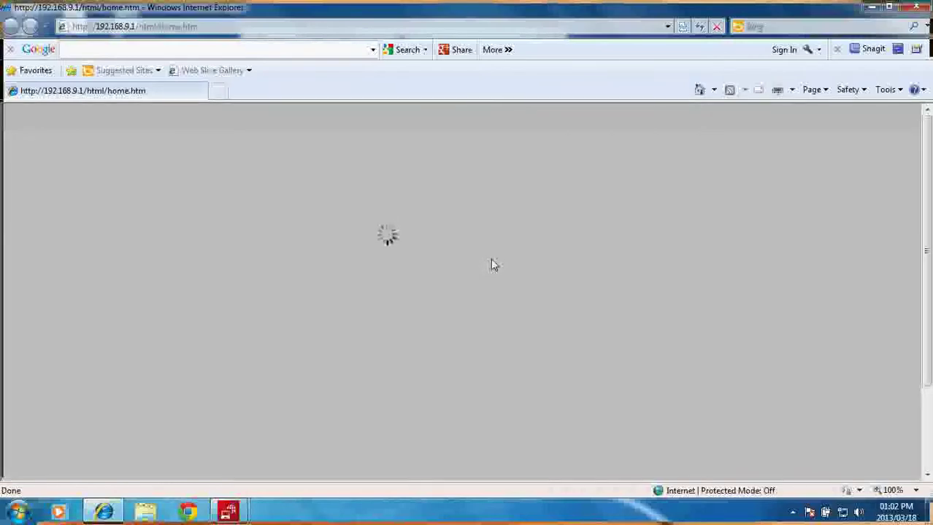
Step: Bring the QuickStart window forward, move it aside, and scroll down the loaded page
mouse_move(231, 515)
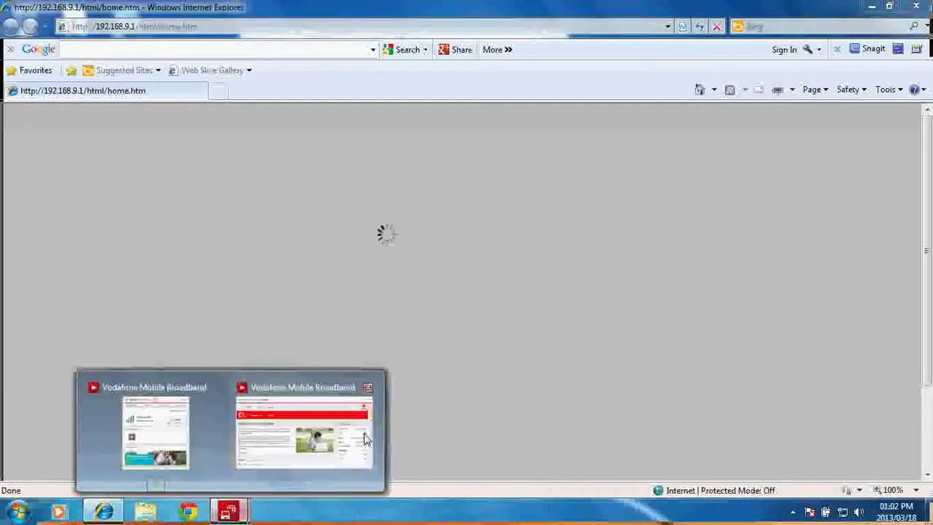
click(305, 437)
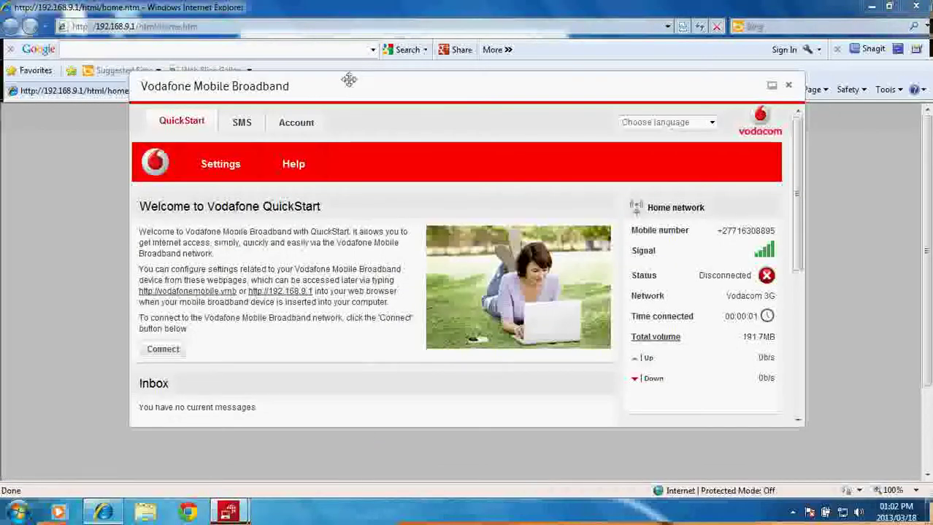
drag(350, 79, 429, 123)
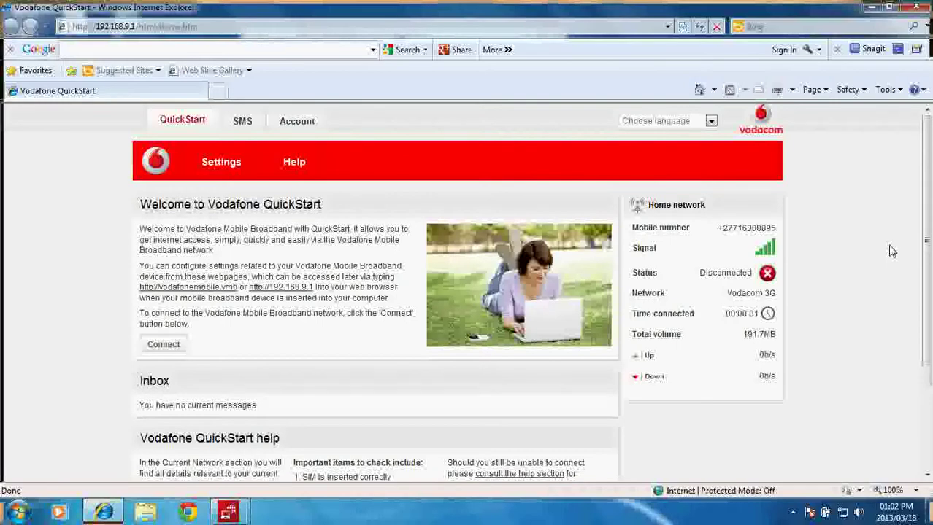
scroll(925, 238, down, 2)
Step: Browse the QuickStart Settings pages: status overview, SIM PIN and connection settings
scroll(925, 237, up, 2)
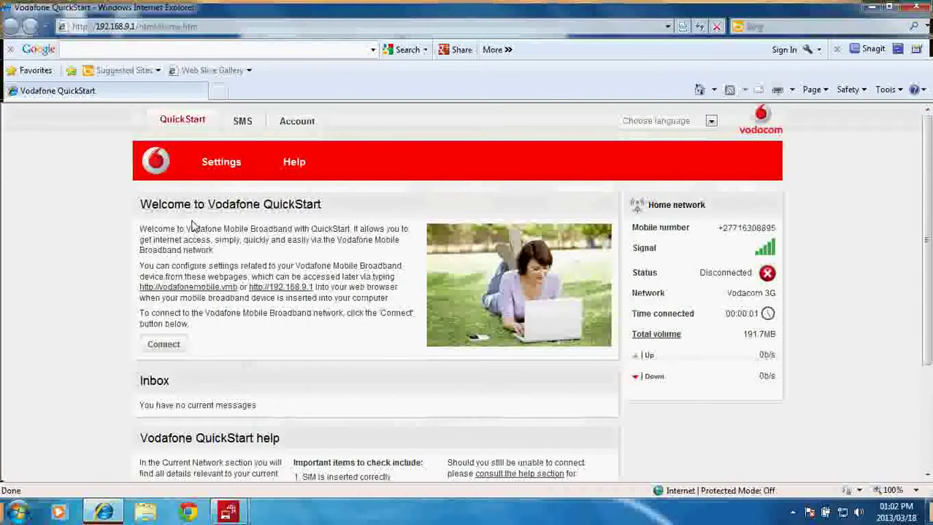
click(218, 177)
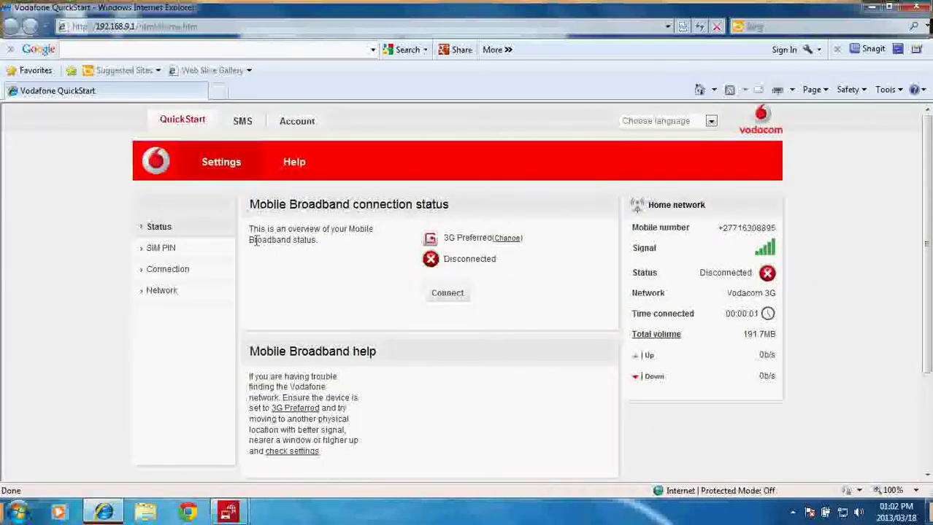
click(169, 227)
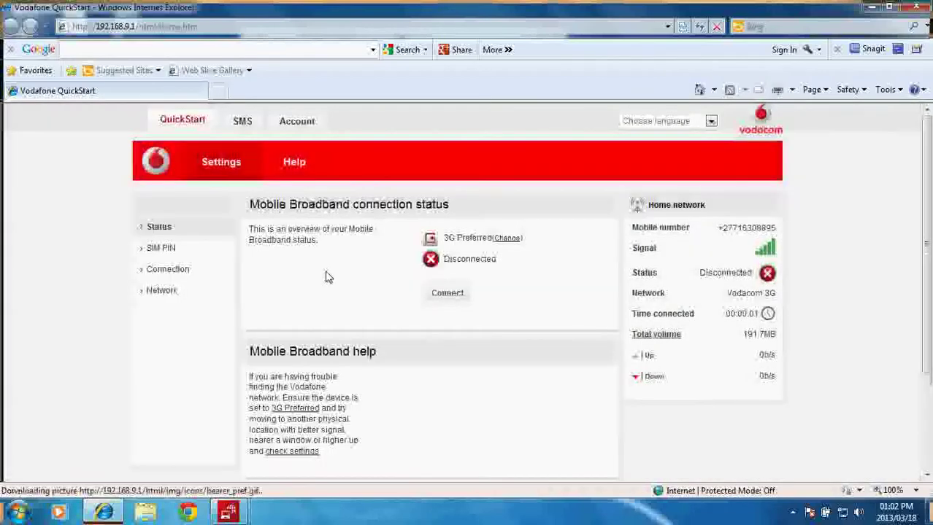
click(162, 249)
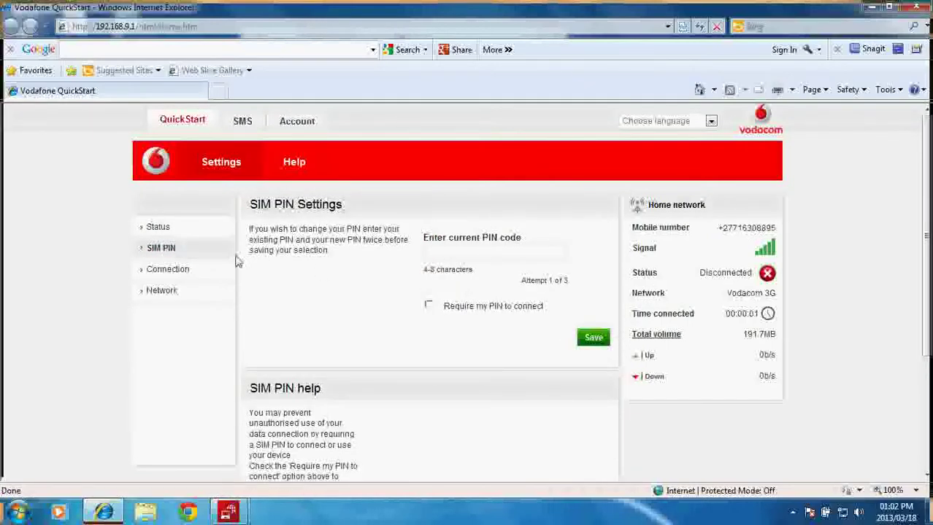
click(178, 271)
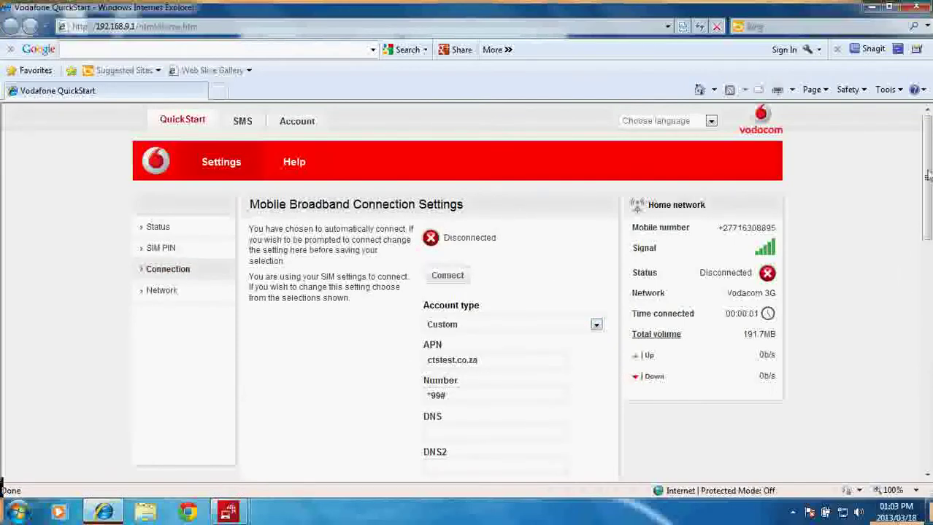
Step: Set the account type to Vodacom, check network settings, then view sent SMS messages
scroll(928, 178, down, 3)
click(596, 203)
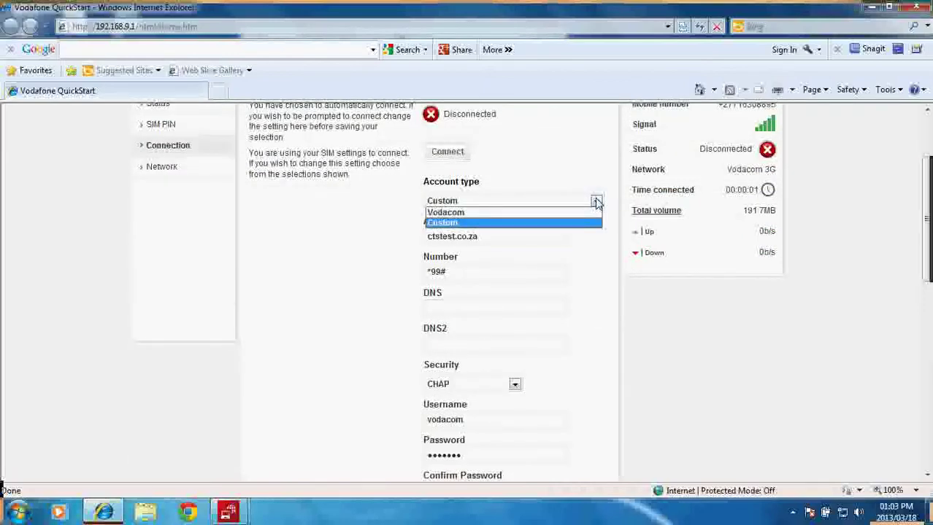
click(557, 213)
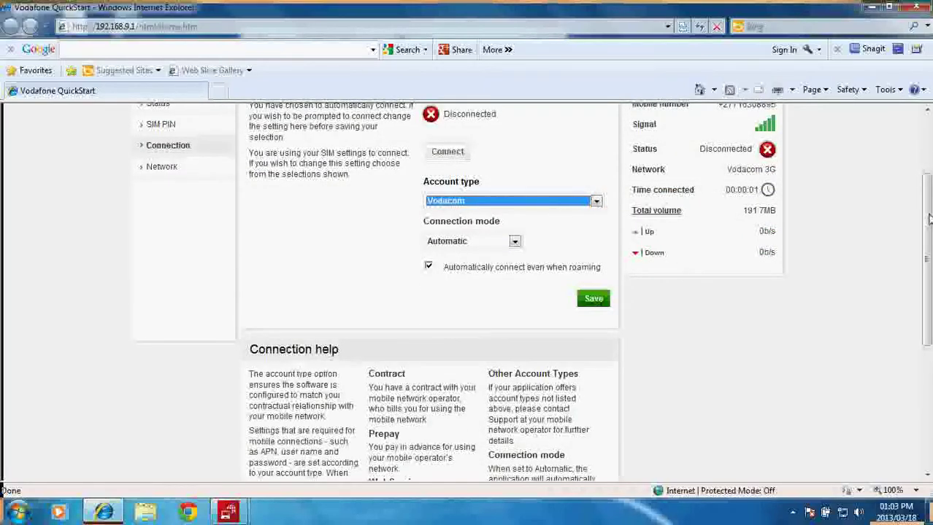
scroll(927, 219, up, 3)
click(161, 292)
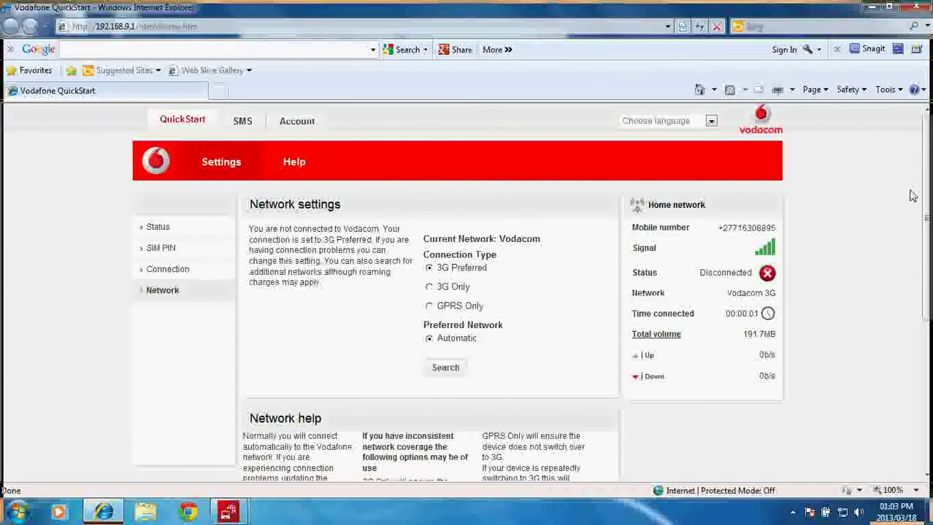
click(243, 121)
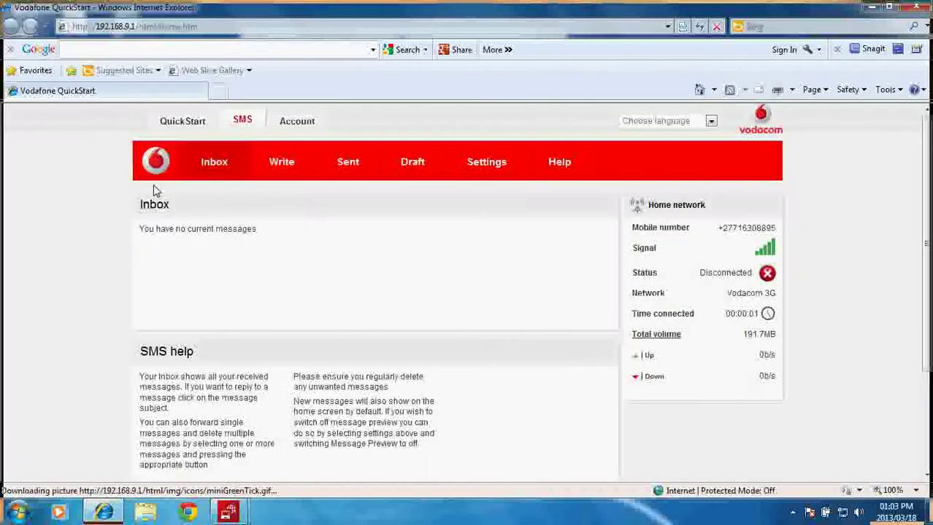
click(349, 163)
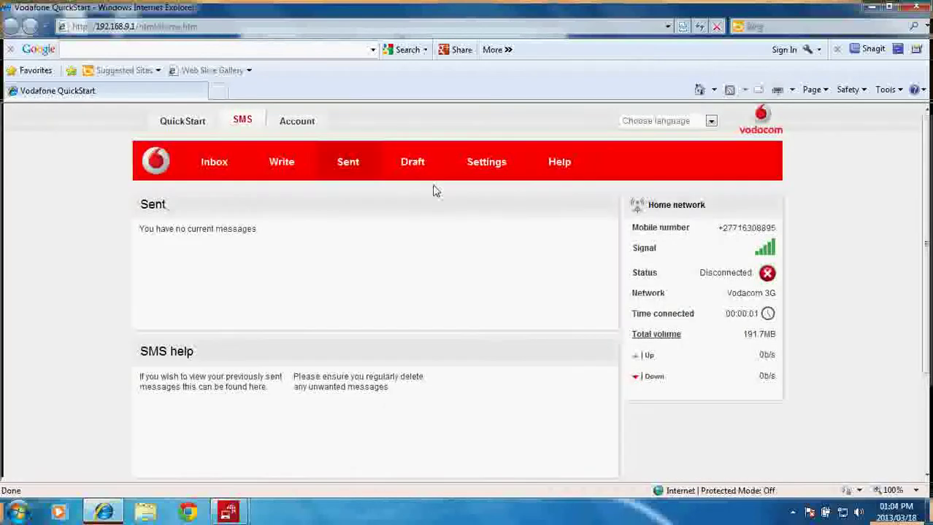
Step: Check the SMS settings, then switch to the Account balance showing the remaining data bundles
click(483, 170)
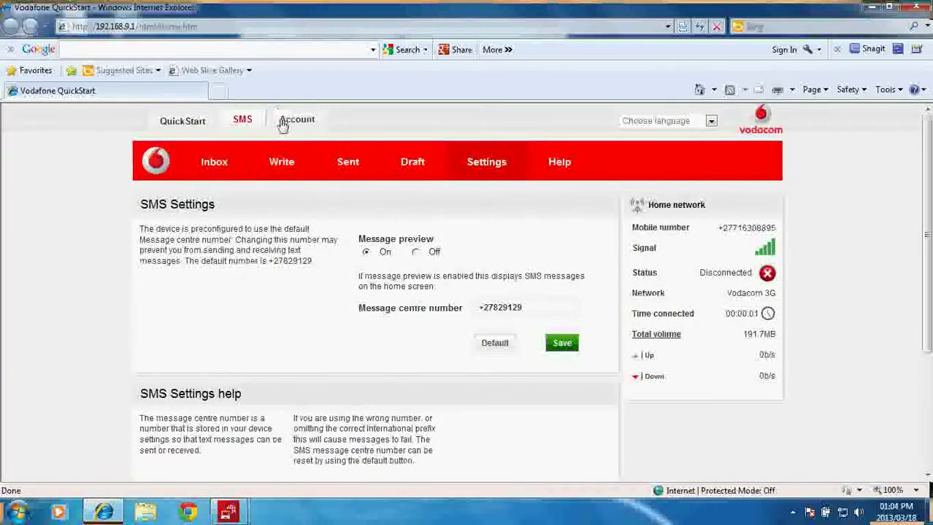
click(283, 124)
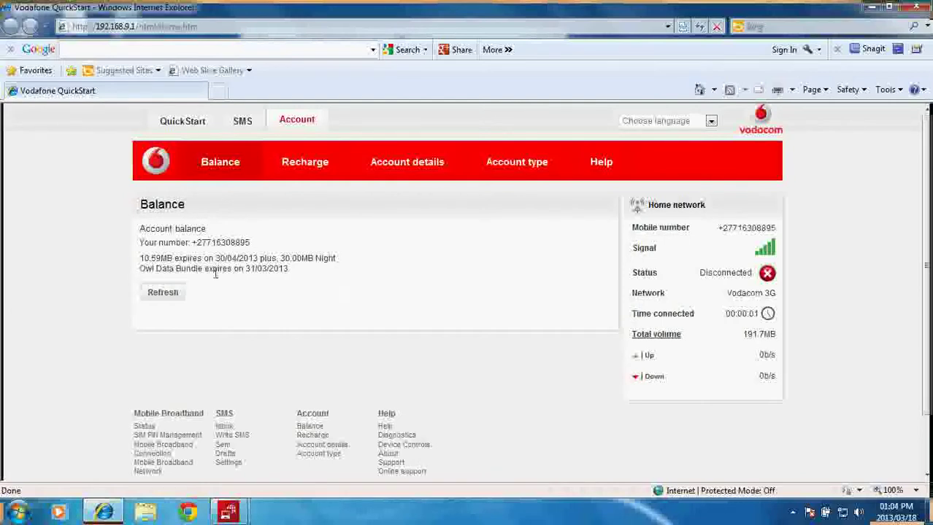
Step: Reload the account balance and highlight the account number and data bundle details
click(235, 183)
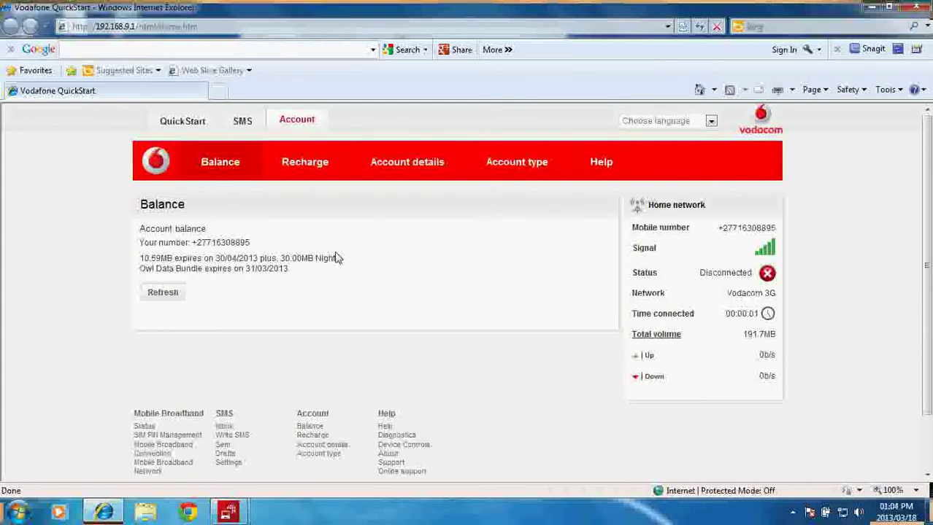
drag(189, 242, 264, 243)
click(304, 273)
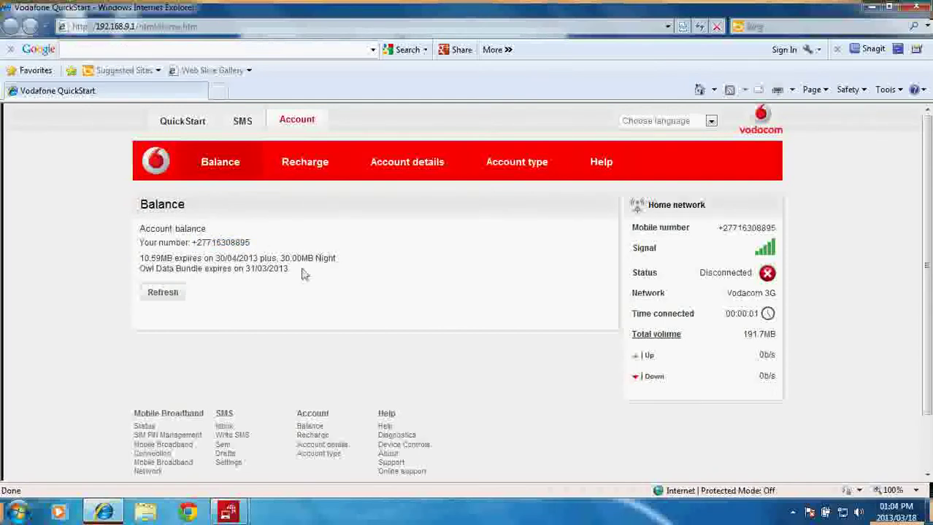
drag(297, 271, 125, 271)
click(308, 298)
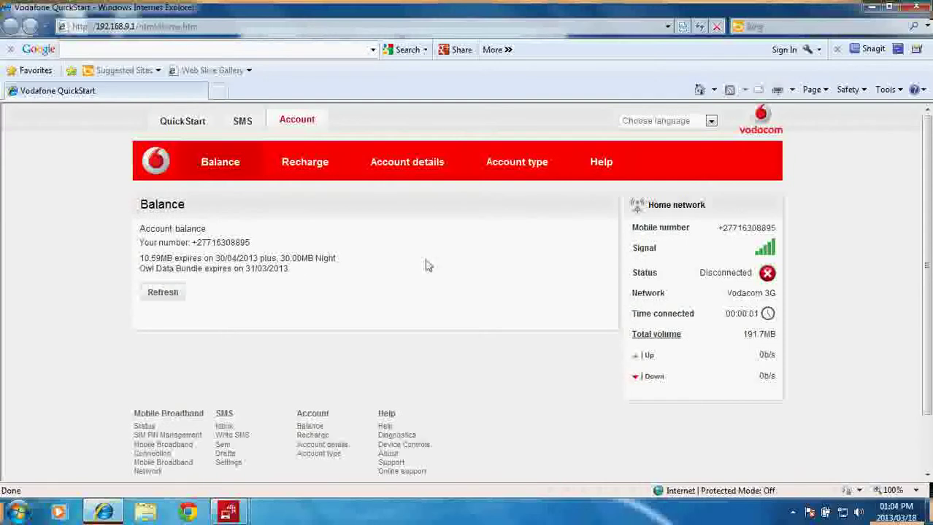
Step: Enter a trial voucher code on the Recharge page, clear it, and return to the welcome page
click(312, 164)
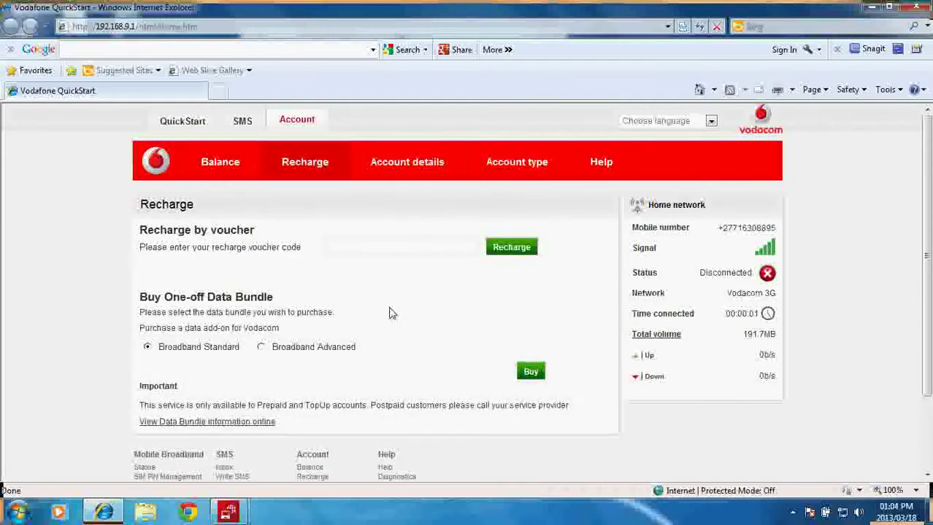
click(405, 253)
key(ctrl+a)
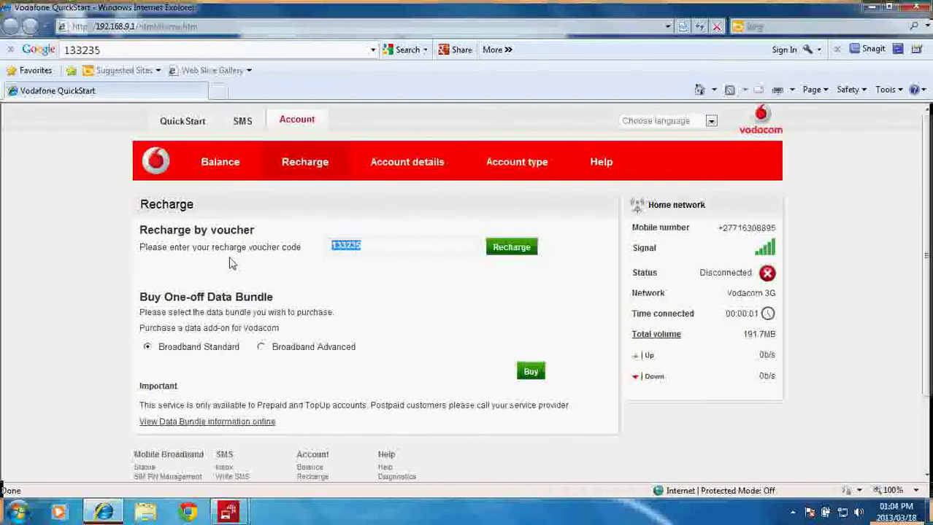
key(Delete)
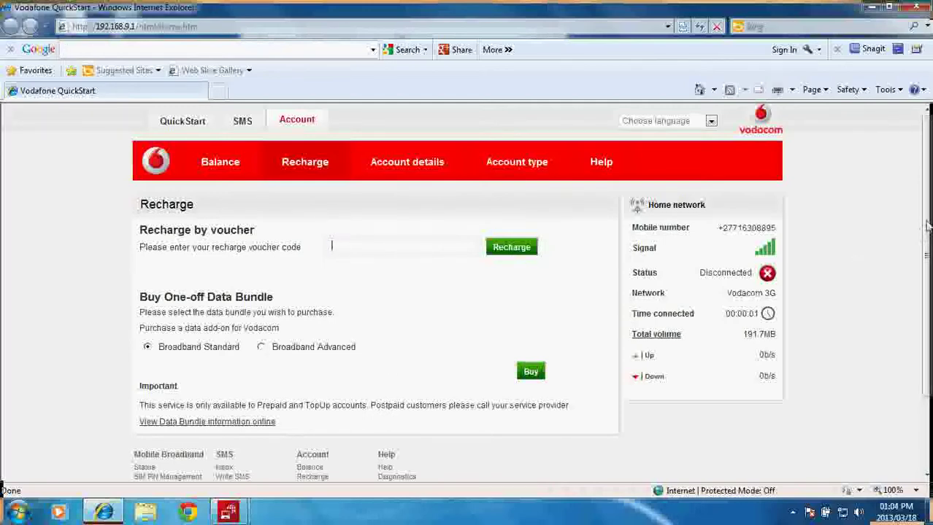
scroll(657, 263, down, 1)
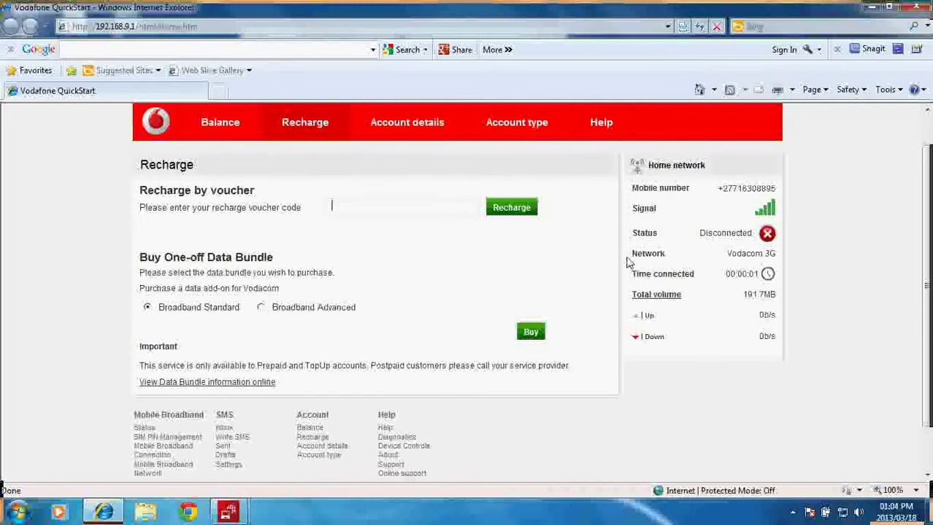
scroll(921, 260, up, 1)
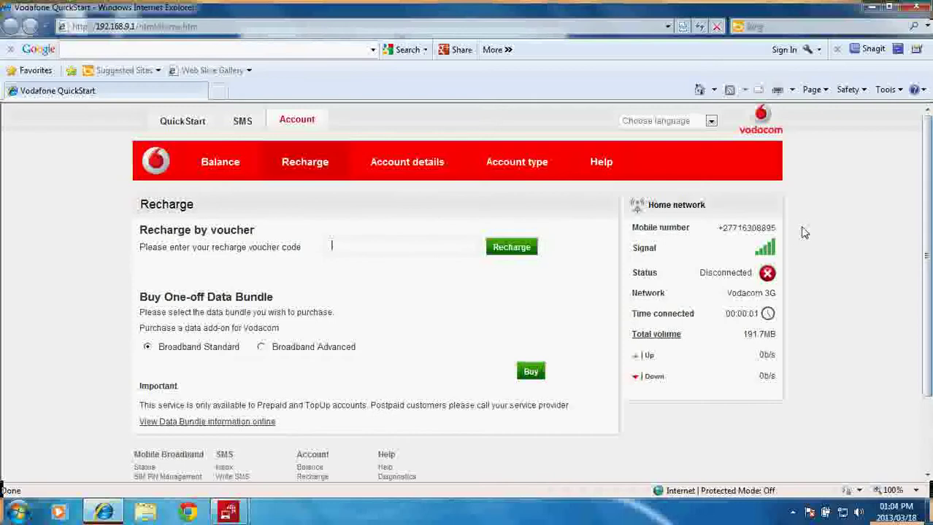
click(183, 121)
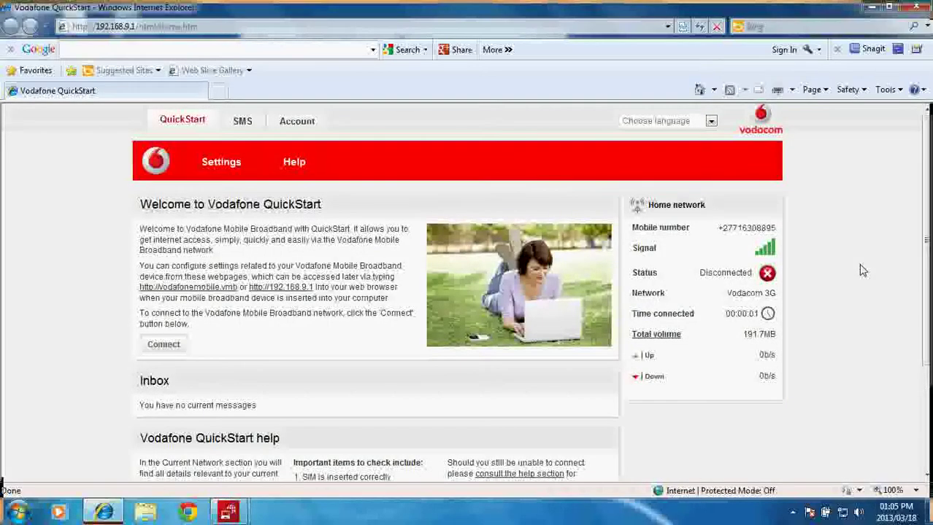
Step: Scroll the welcome page, then open Settings showing 3G Preferred and Disconnected
scroll(927, 321, down, 3)
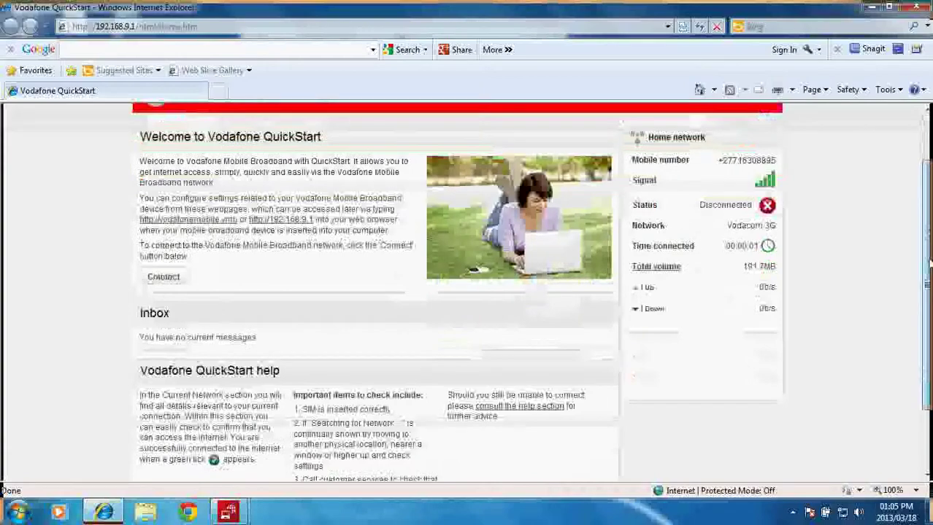
scroll(531, 288, down, 1)
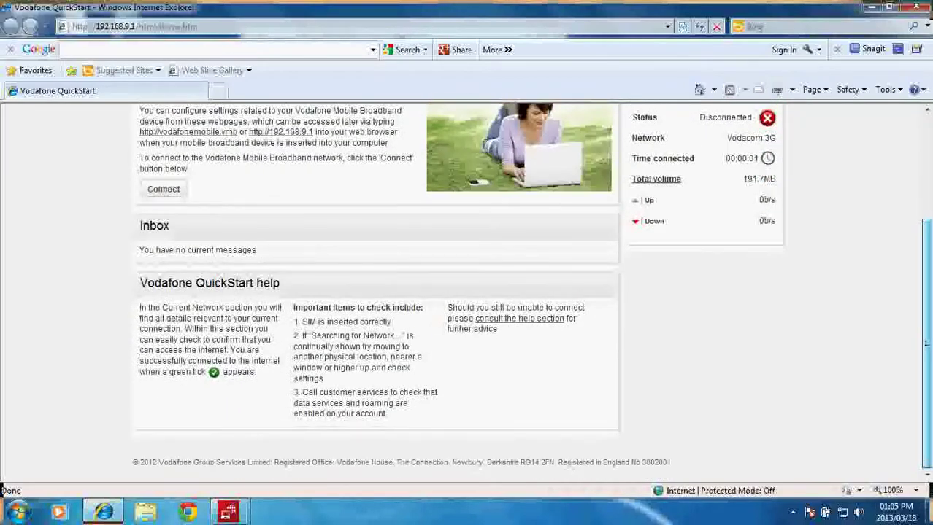
scroll(531, 289, up, 4)
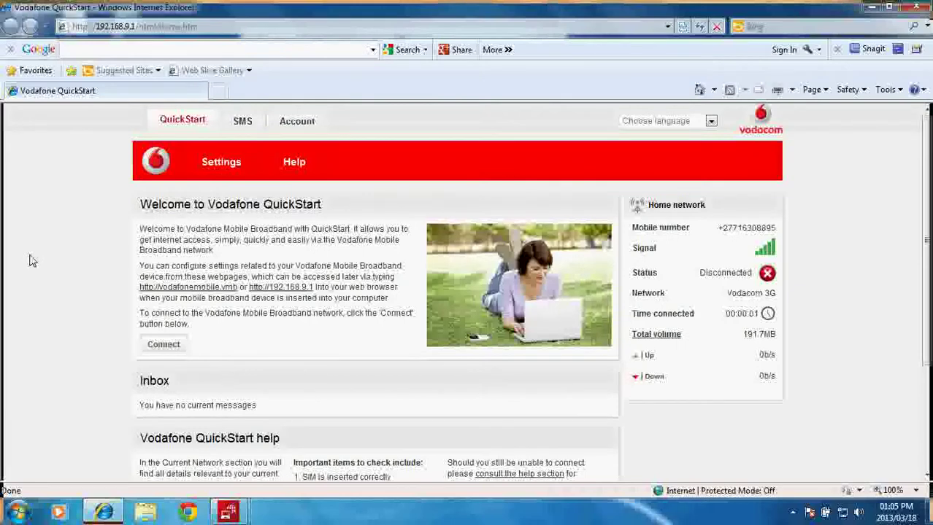
click(218, 178)
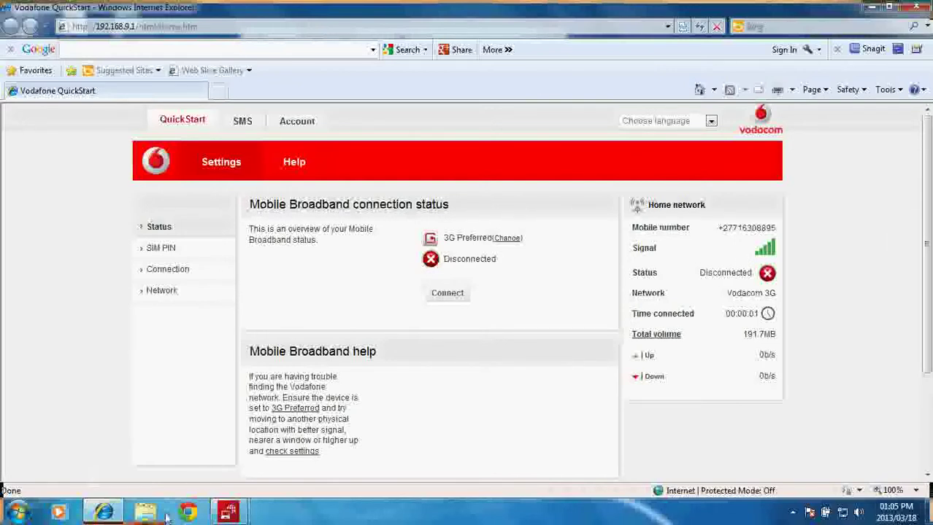
mouse_move(228, 512)
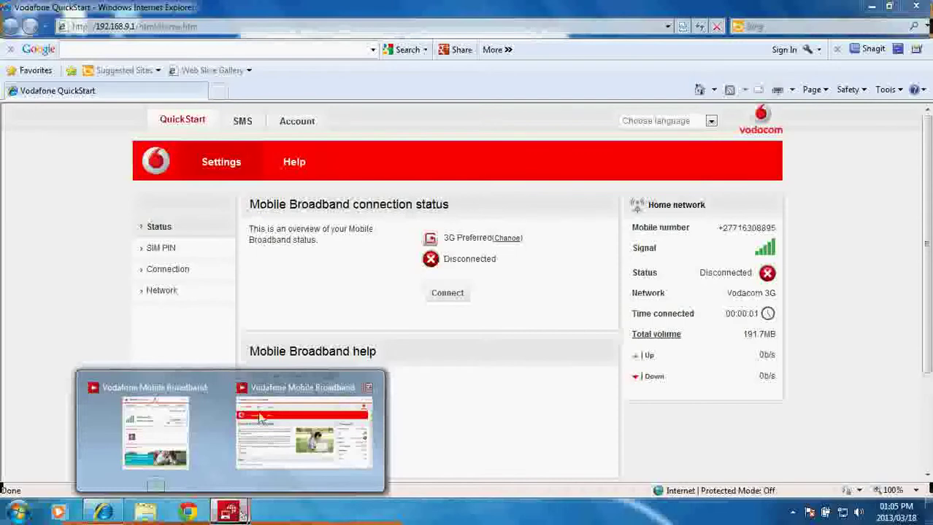